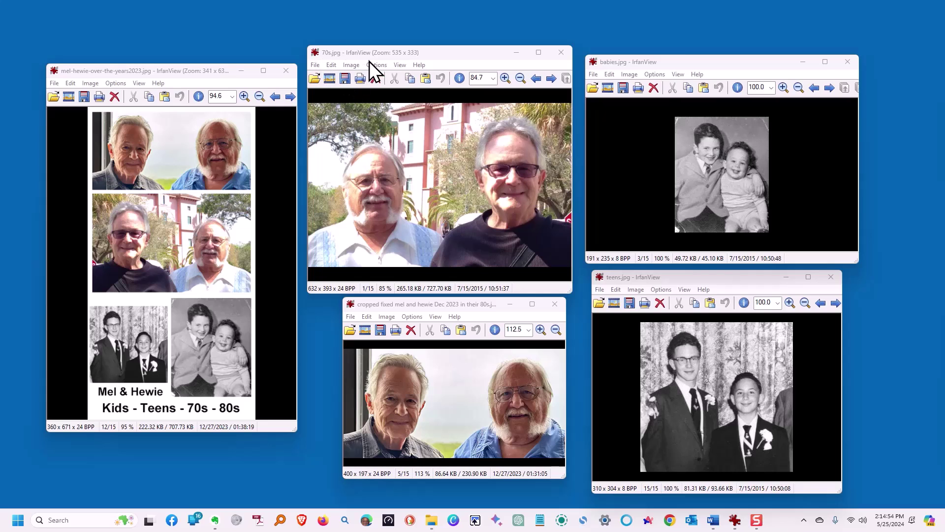
Apply Horizontal Flip from the Image menu to mirror the 70s.jpg photo
left_click(331, 66)
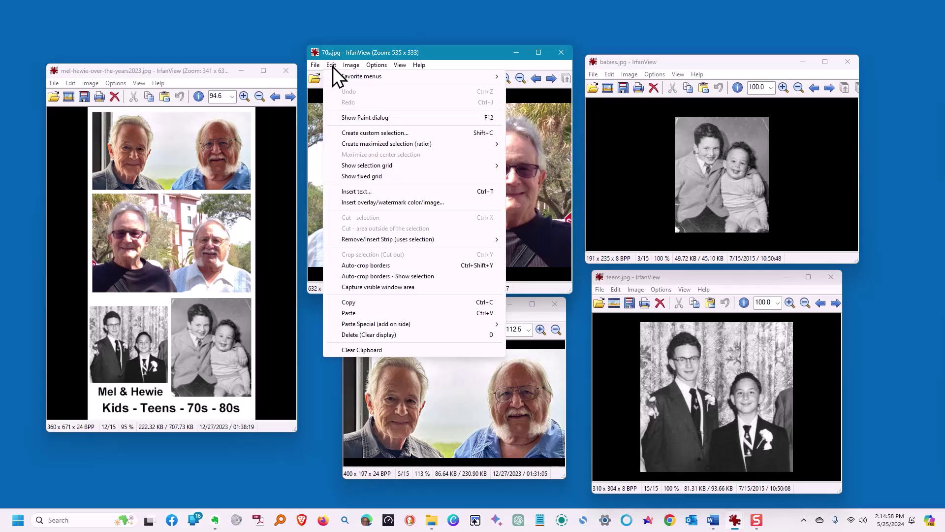
left_click(351, 65)
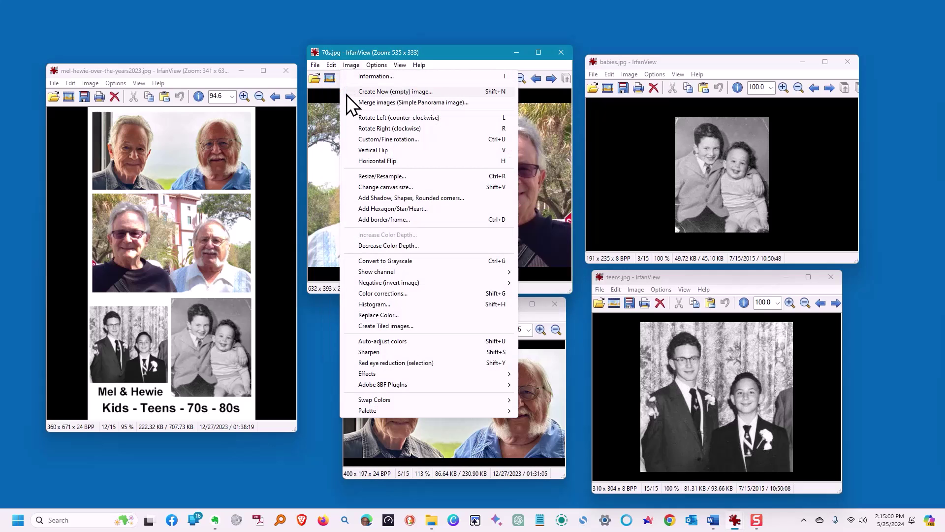
left_click(383, 161)
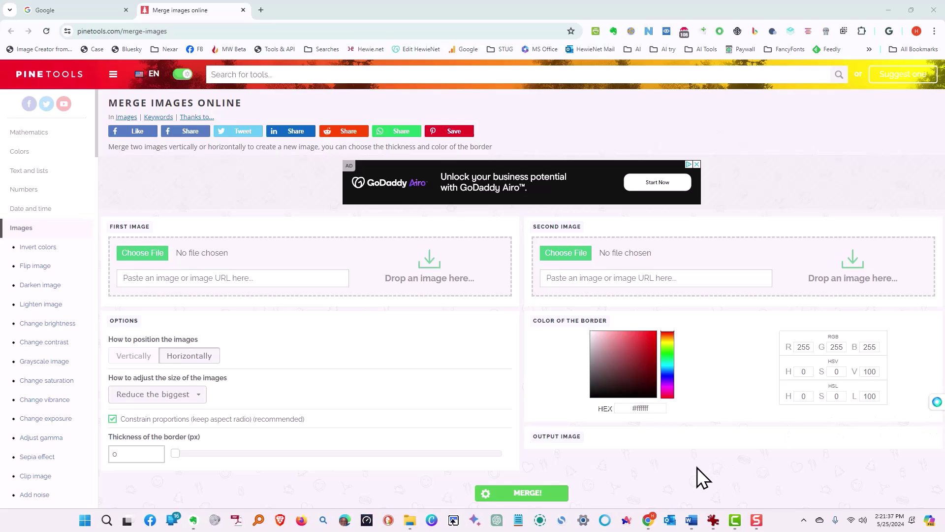
Keep Reduce the biggest as the size option and raise the border thickness to 3 px
left_click(134, 398)
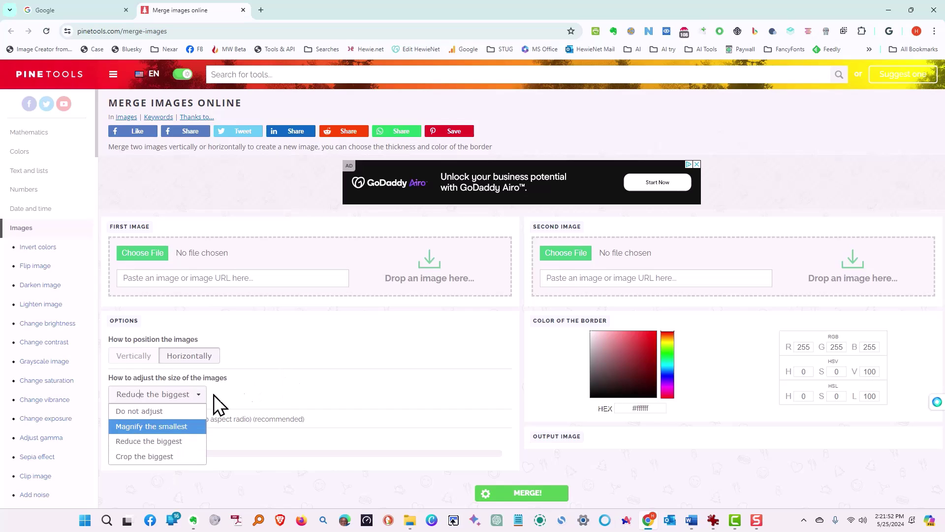
left_click(143, 442)
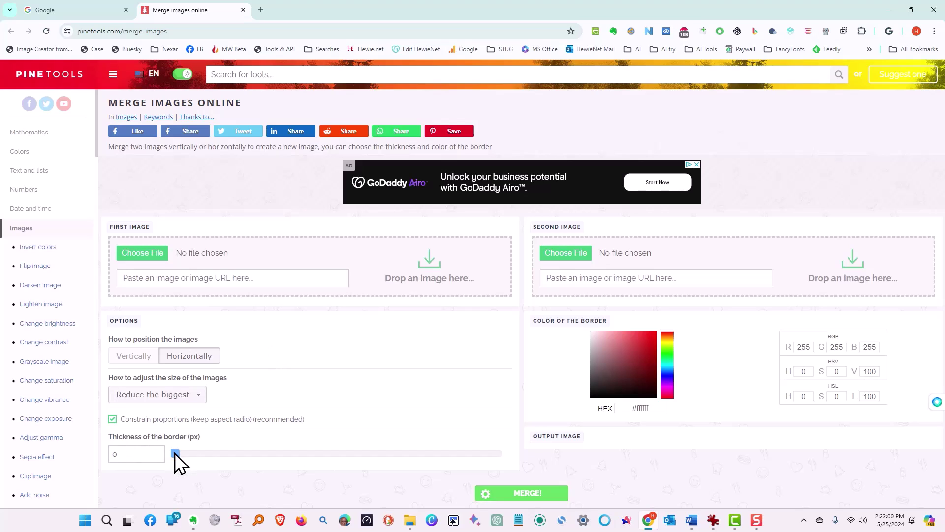
left_click_drag(175, 452, 178, 453)
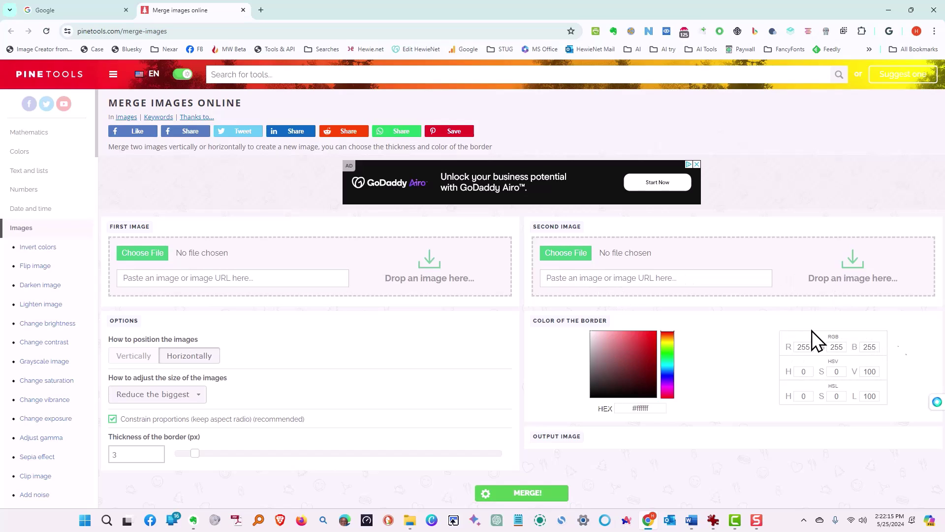
Load teens.jpg as the first image and babies.jpg as the second image from Explorer
key("super+e")
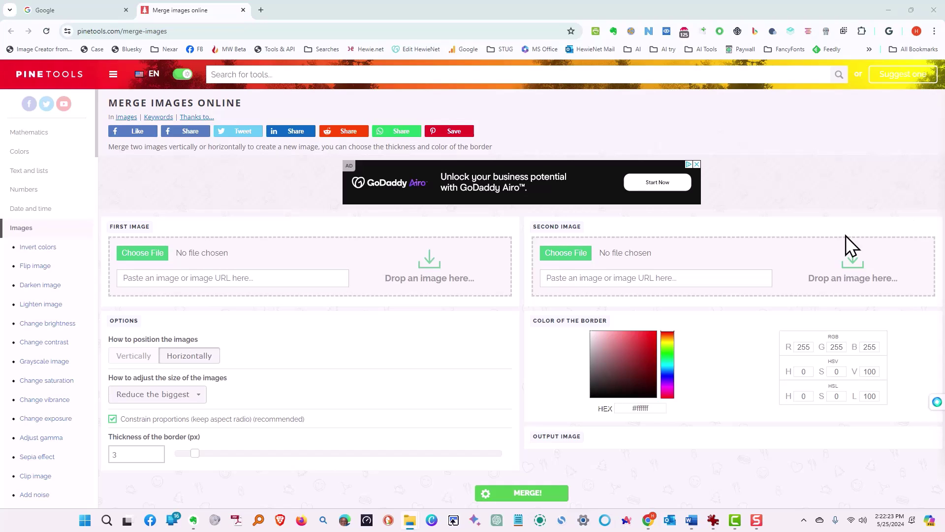
left_click_drag(846, 235, 611, 282)
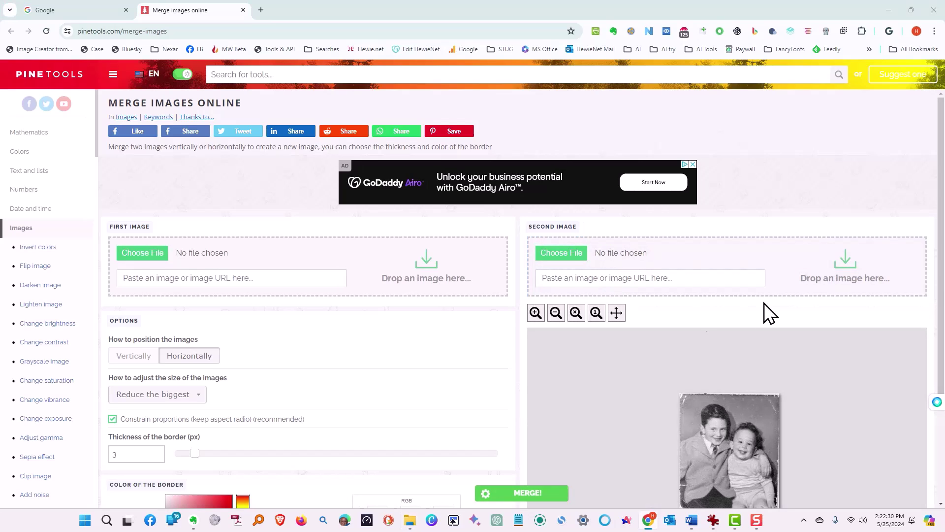
left_click_drag(764, 303, 209, 286)
Merge the two photos side by side and download the result as image (11).jpg
scroll(405, 374, "down", 3)
scroll(374, 372, "down", 2)
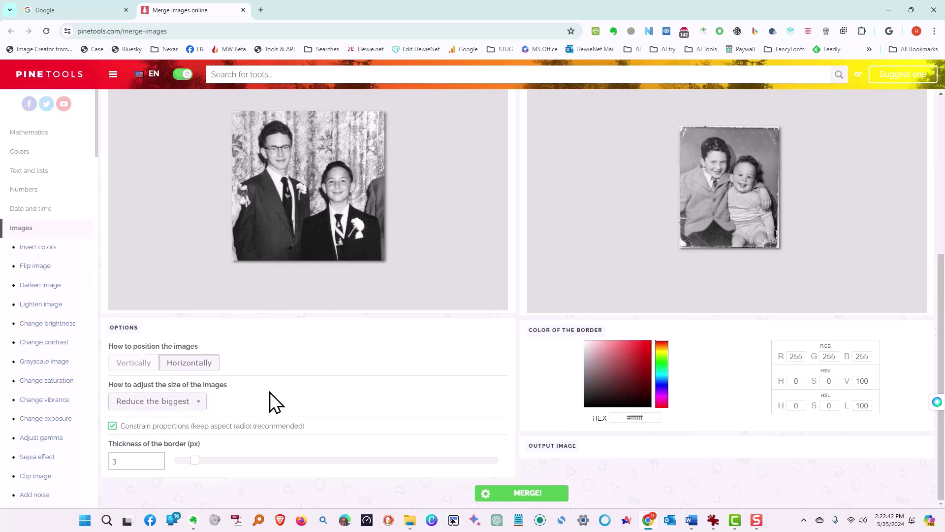
left_click(510, 494)
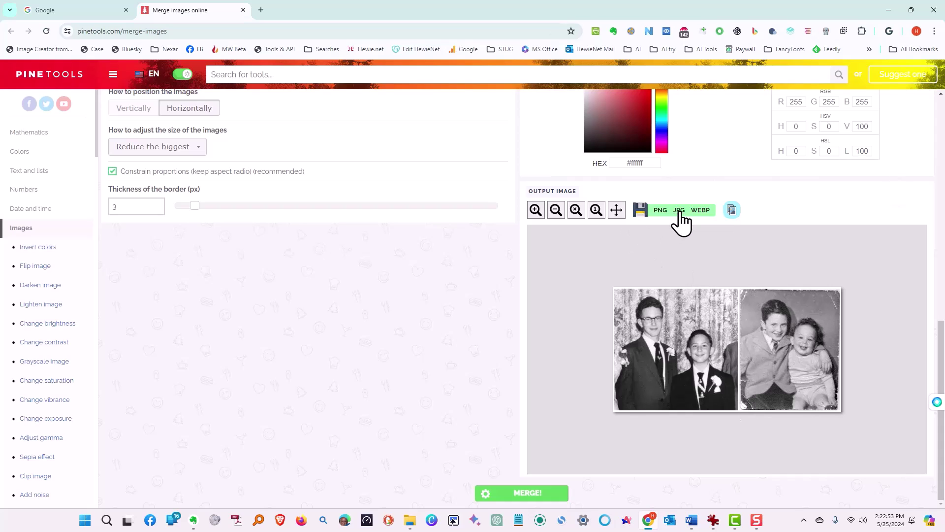
left_click(679, 211)
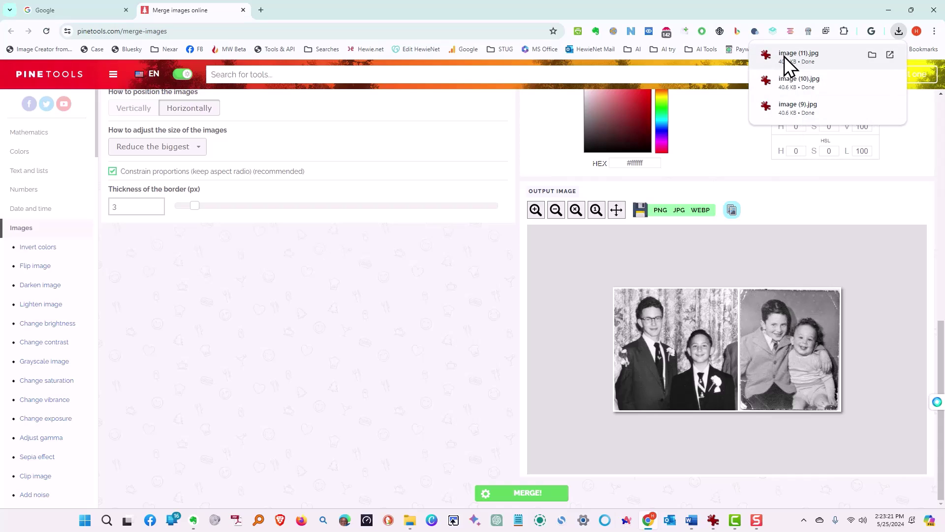
scroll(245, 270, "up", 3)
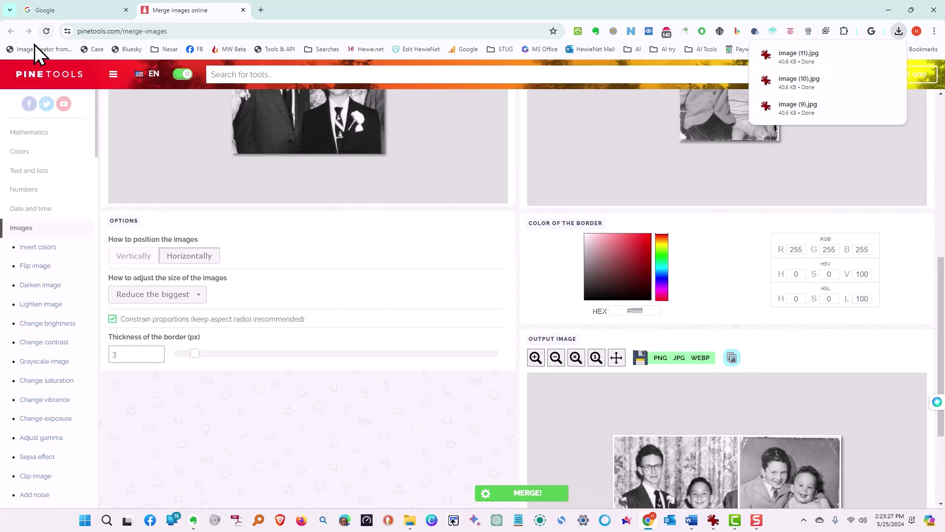
Reload the merge page and load the recent photo as the first image
left_click(48, 31)
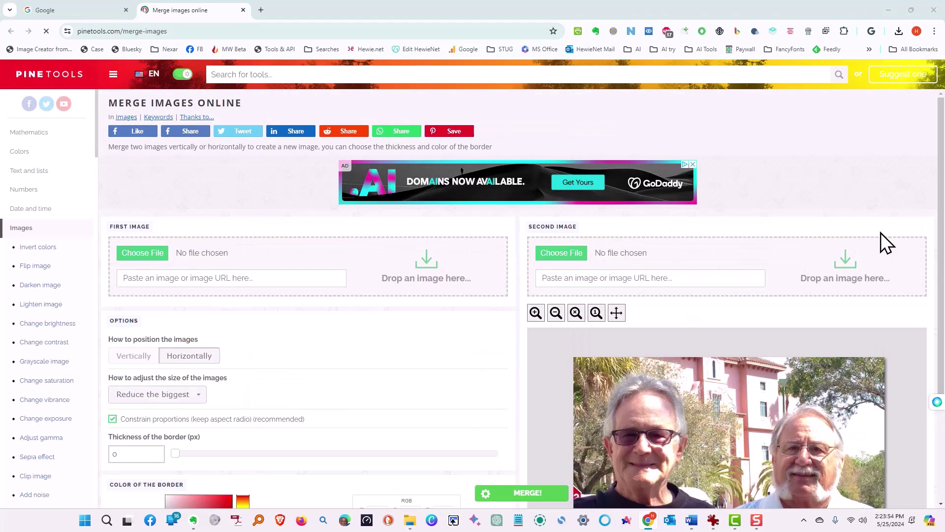
left_click_drag(881, 232, 264, 280)
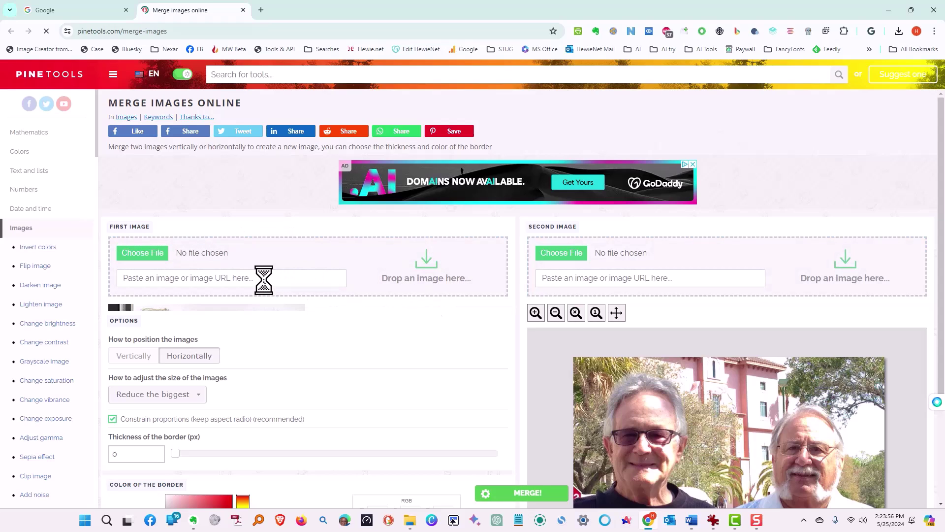
scroll(311, 357, "down", 2)
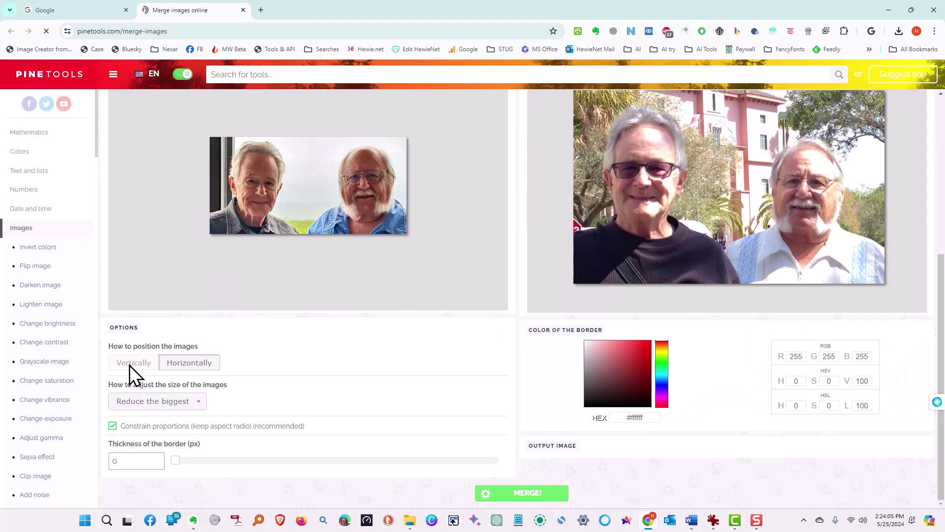
Stack the photos vertically with a 3 px border, merge, and download as image (12).jpg
left_click(130, 363)
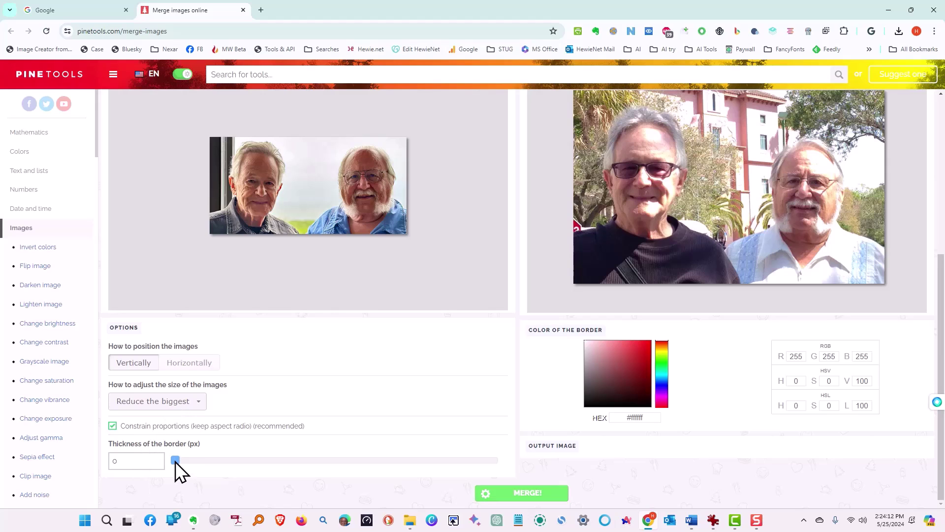
left_click_drag(178, 460, 196, 460)
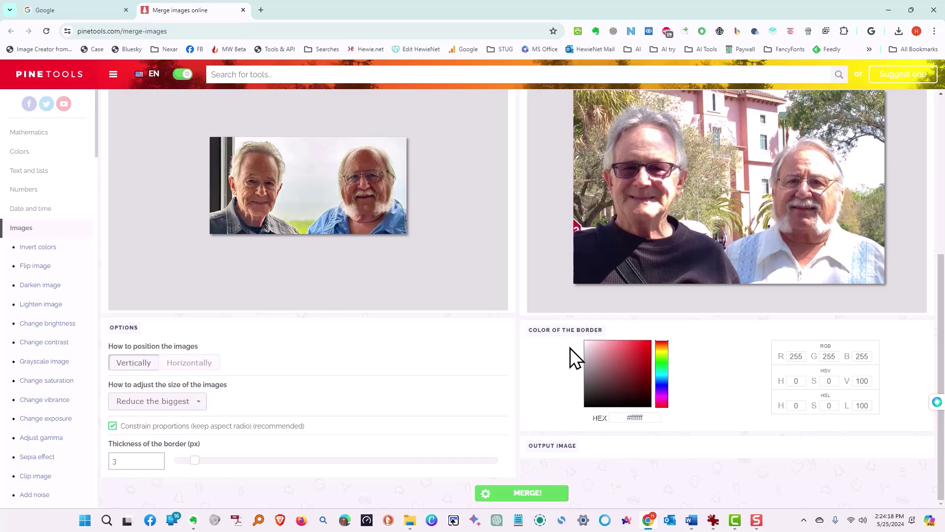
left_click(534, 501)
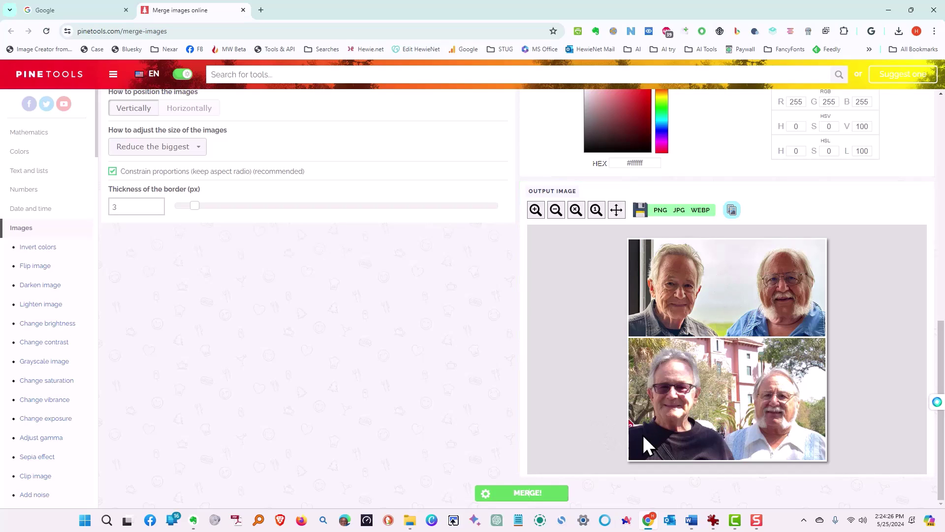
left_click(680, 211)
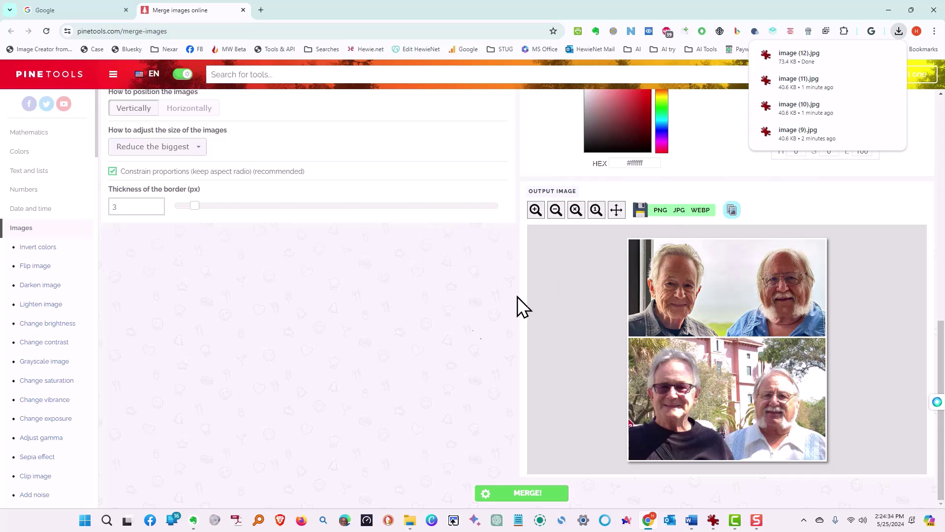
Reload the page and load image (12).jpg as first image and image (9).jpg as second
scroll(489, 353, "up", 2)
scroll(488, 347, "up", 5)
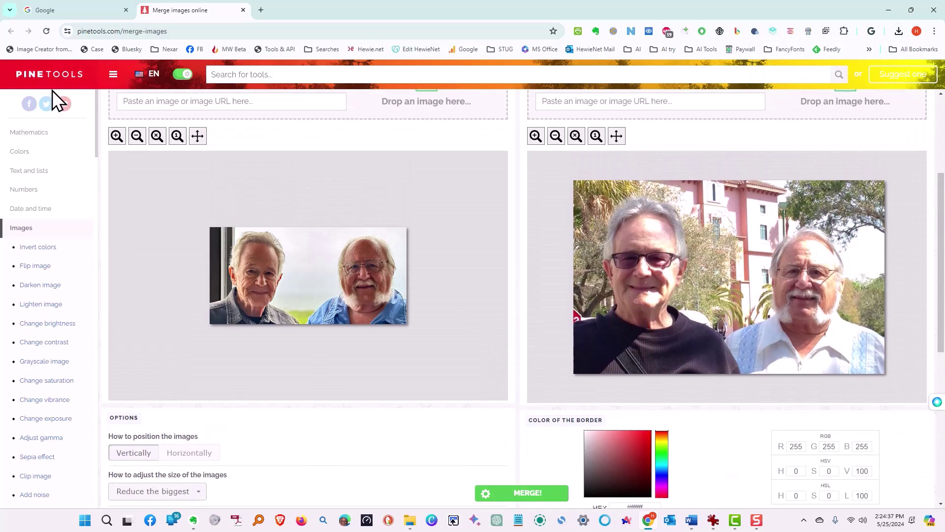
left_click(48, 31)
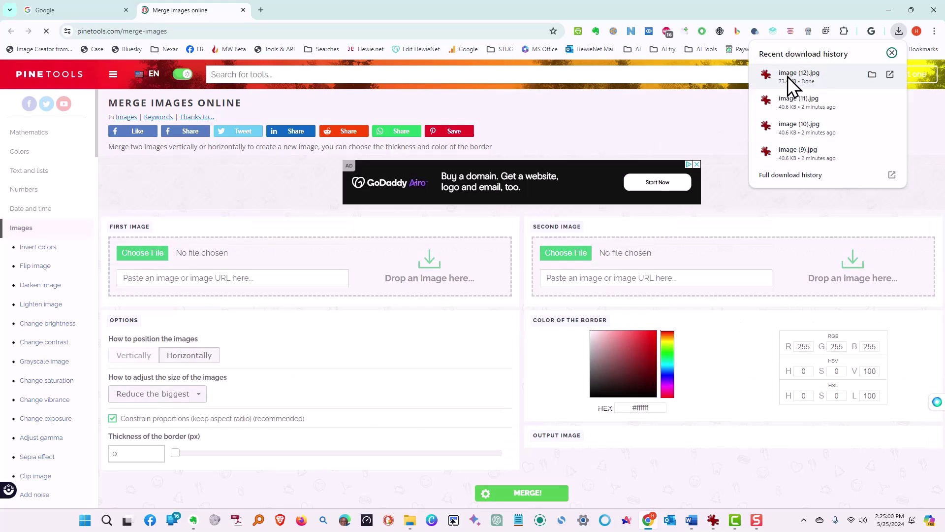
left_click_drag(788, 75, 252, 267)
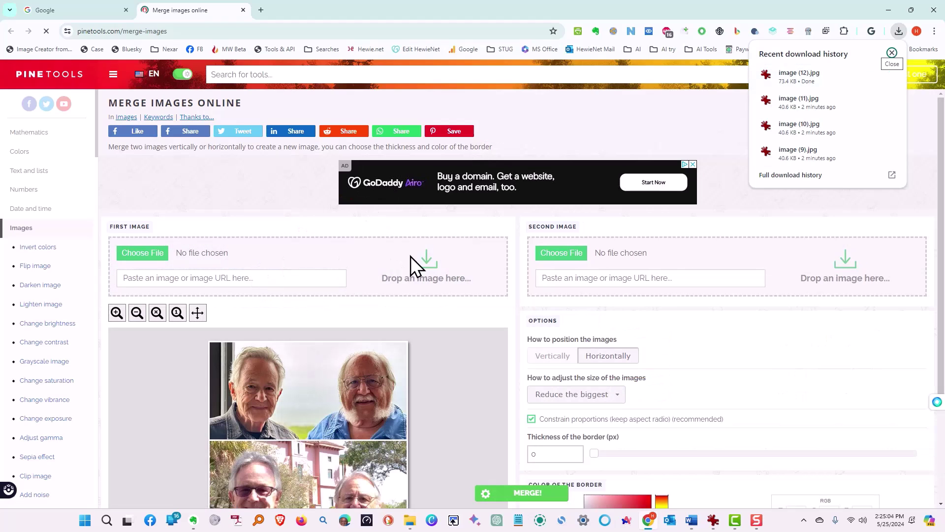
left_click_drag(802, 151, 624, 274)
scroll(632, 269, "down", 4)
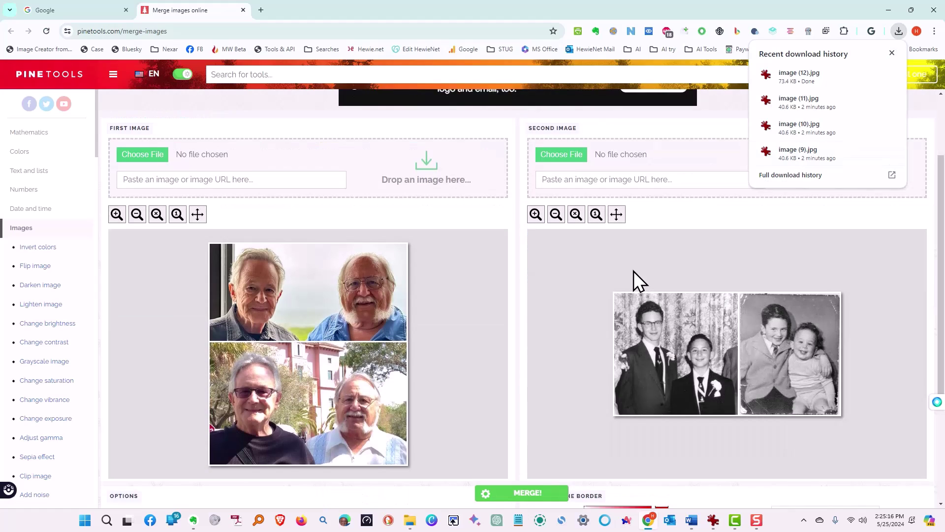
scroll(605, 256, "up", 1)
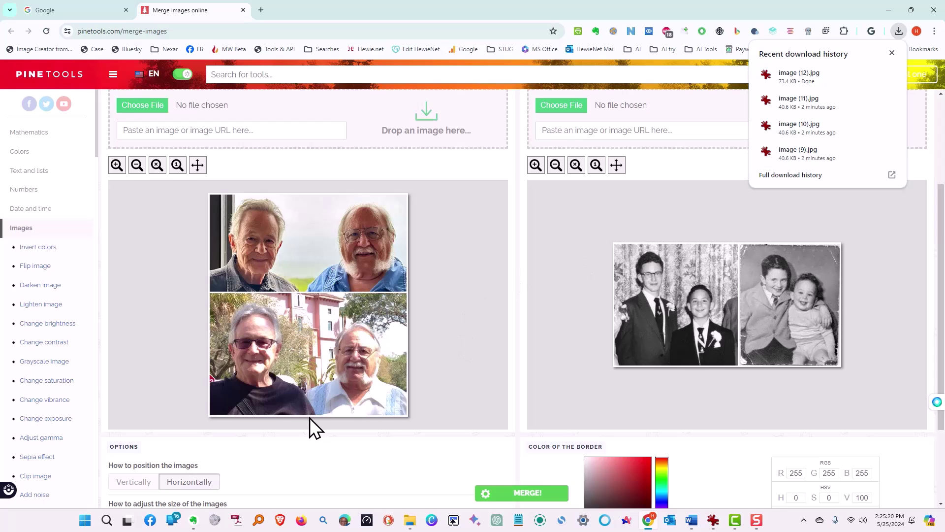
Merge them vertically with Do not adjust sizing and a 3 px border
left_click(125, 484)
scroll(172, 388, "down", 3)
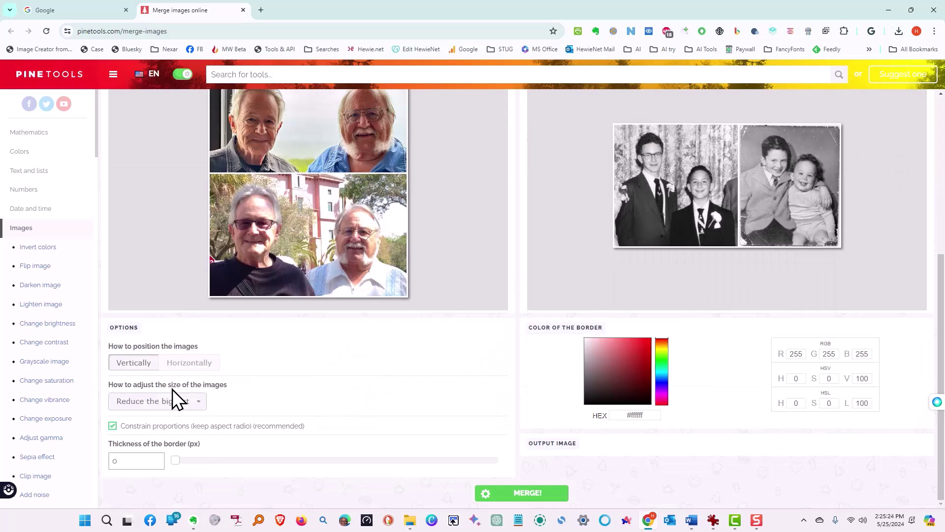
left_click(195, 401)
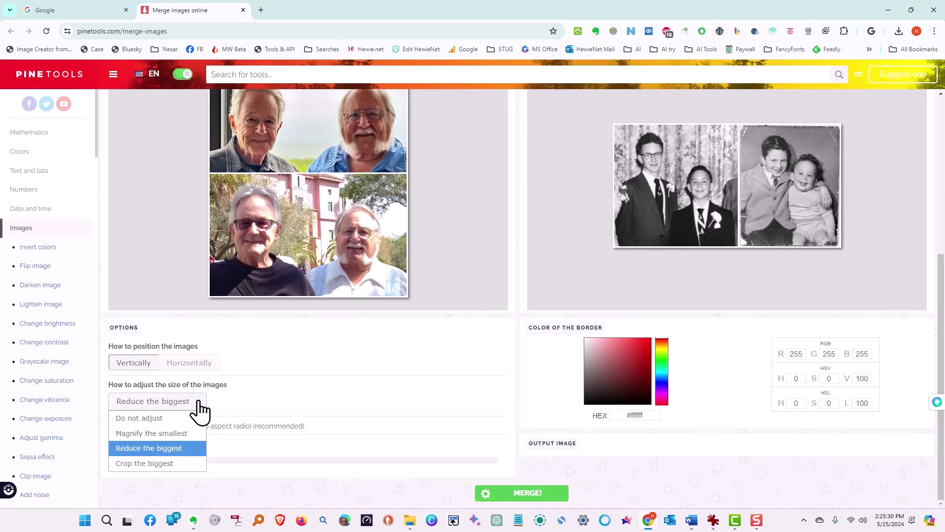
left_click(138, 419)
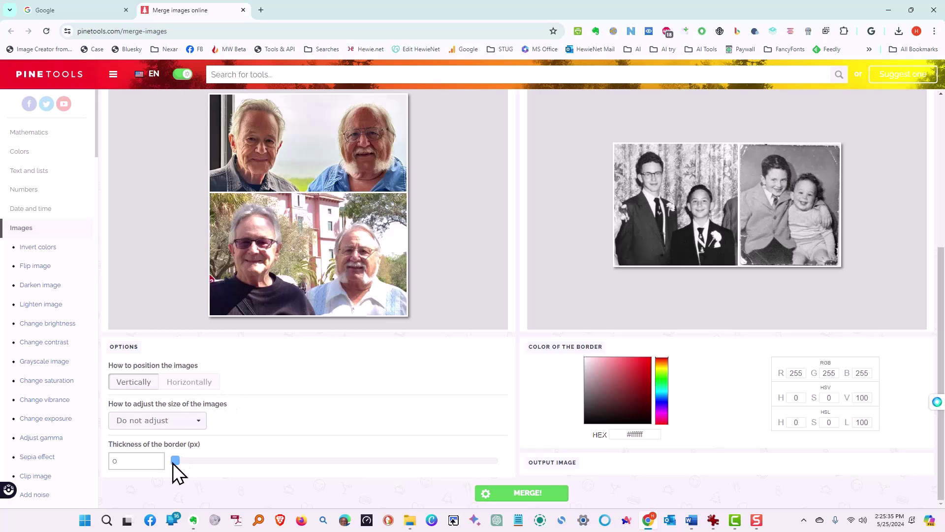
left_click_drag(187, 457, 191, 456)
scroll(562, 421, "up", 2)
scroll(562, 421, "down", 2)
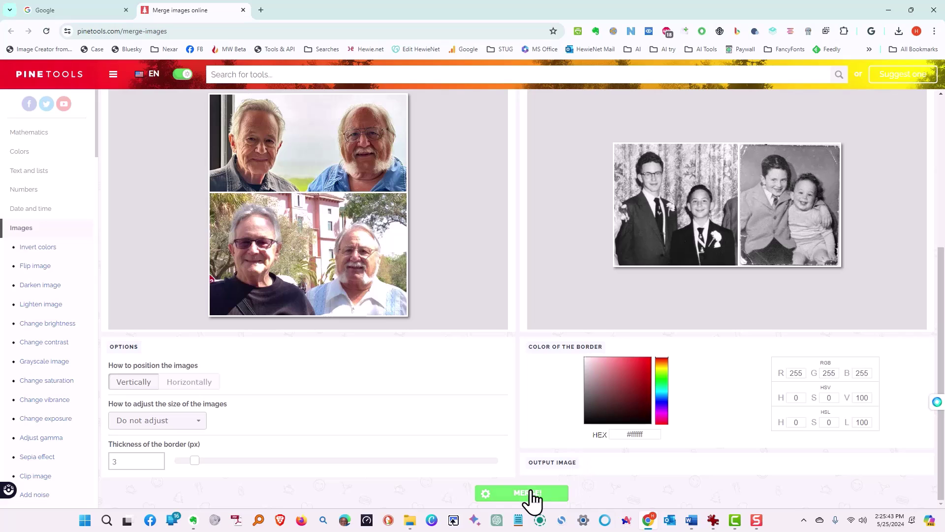
left_click(529, 492)
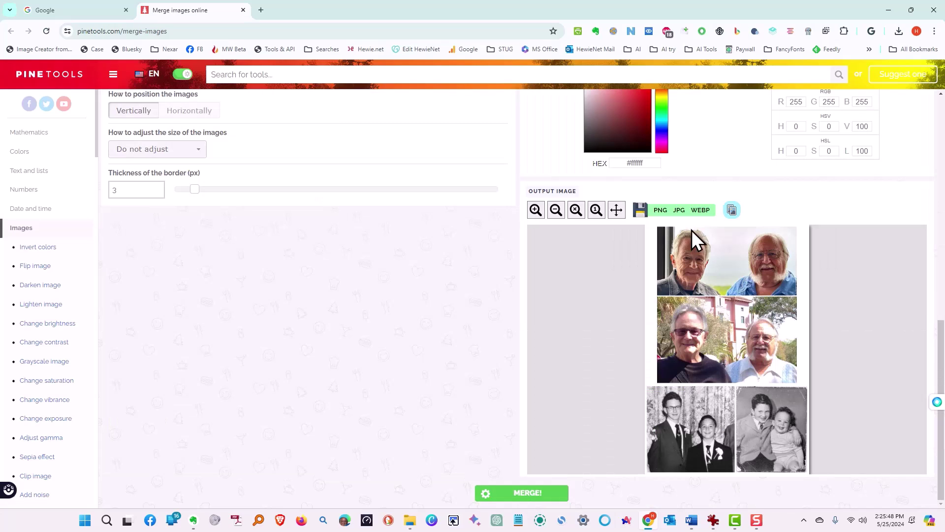
Download the finished four-photo composite as a JPG
left_click(679, 211)
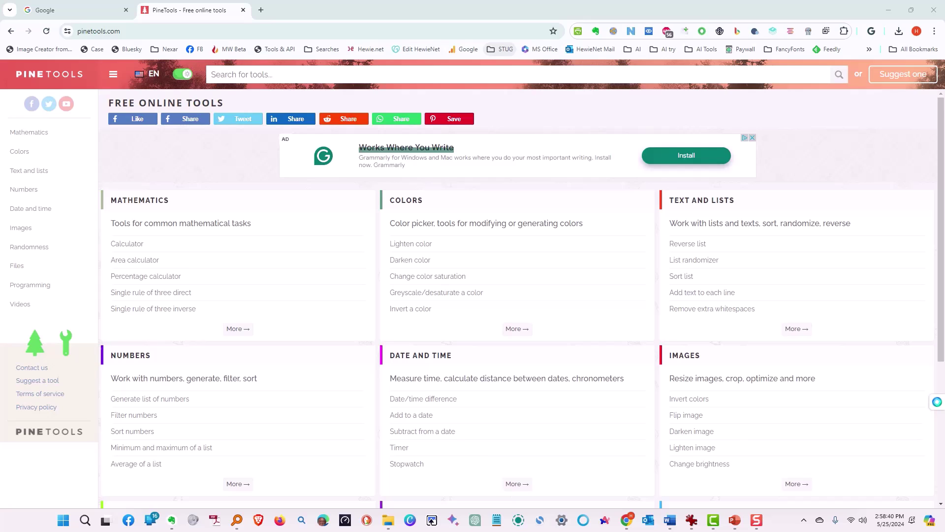
Open the Flip image tool and load the photo of the two men
left_click(683, 417)
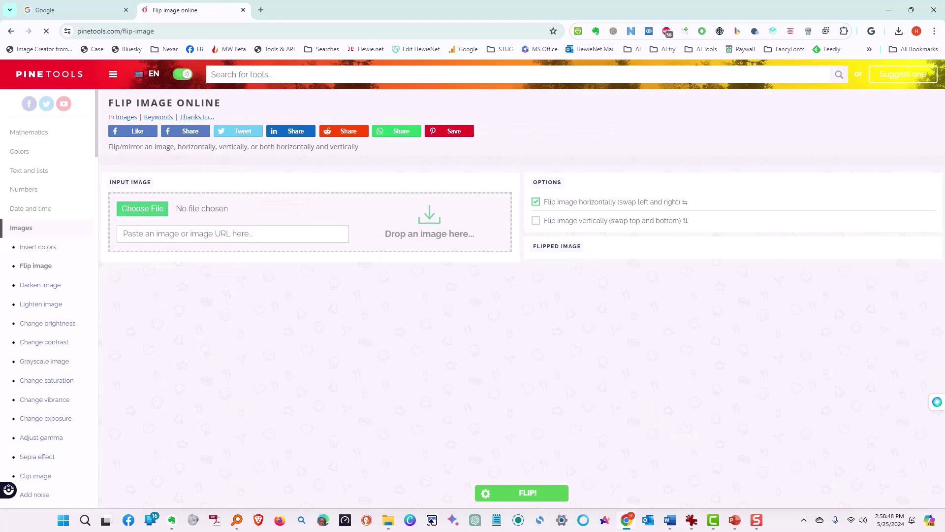
left_click_drag(630, 249, 319, 243)
scroll(559, 267, "down", 2)
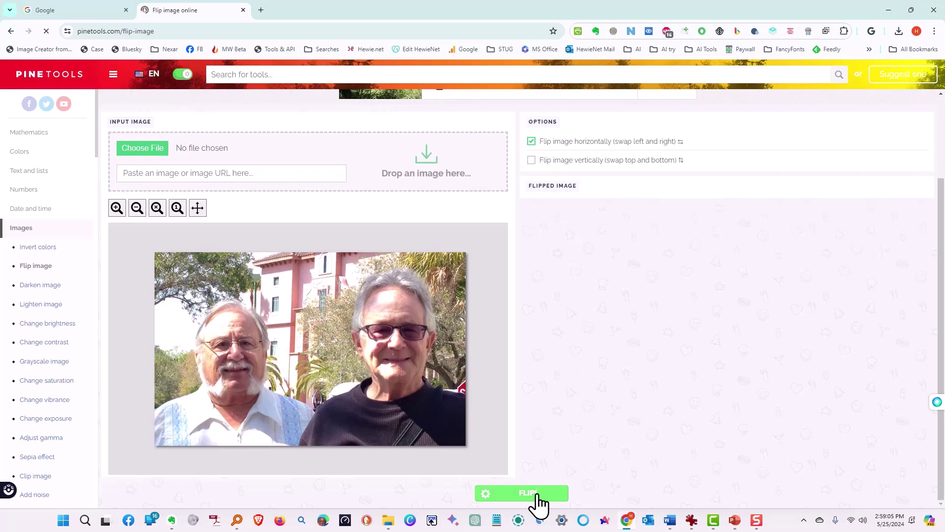
Flip the photo horizontally and download it as image (14).jpg
left_click(538, 495)
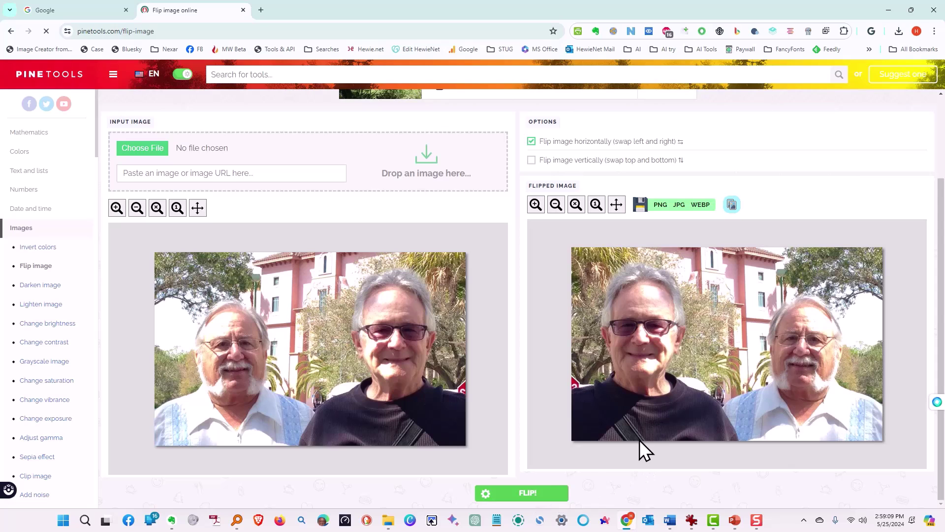
left_click(677, 206)
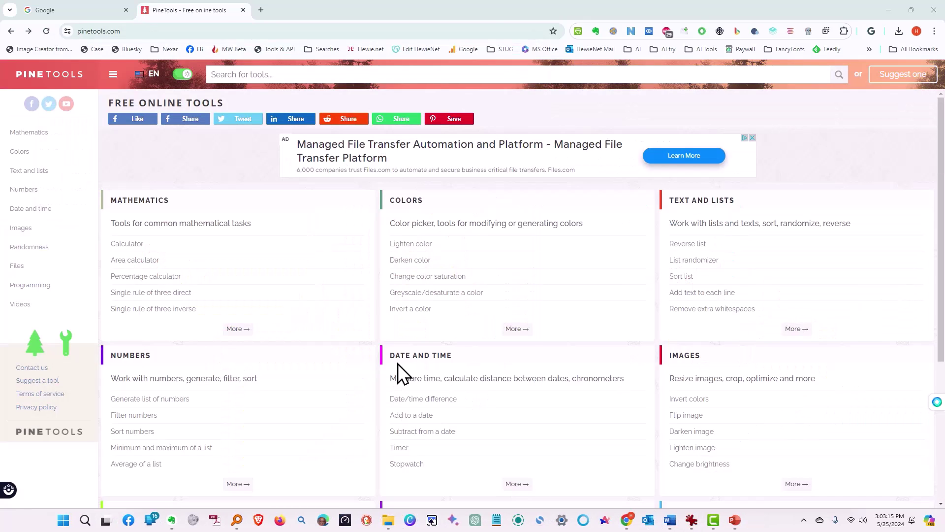
scroll(344, 353, "down", 4)
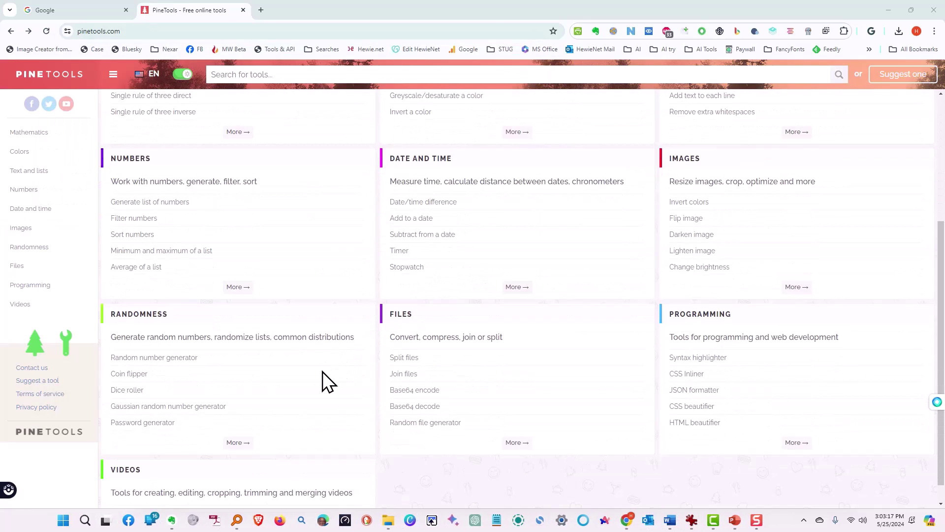
Open the Random number generator and set the range from 1 to 62
left_click(158, 359)
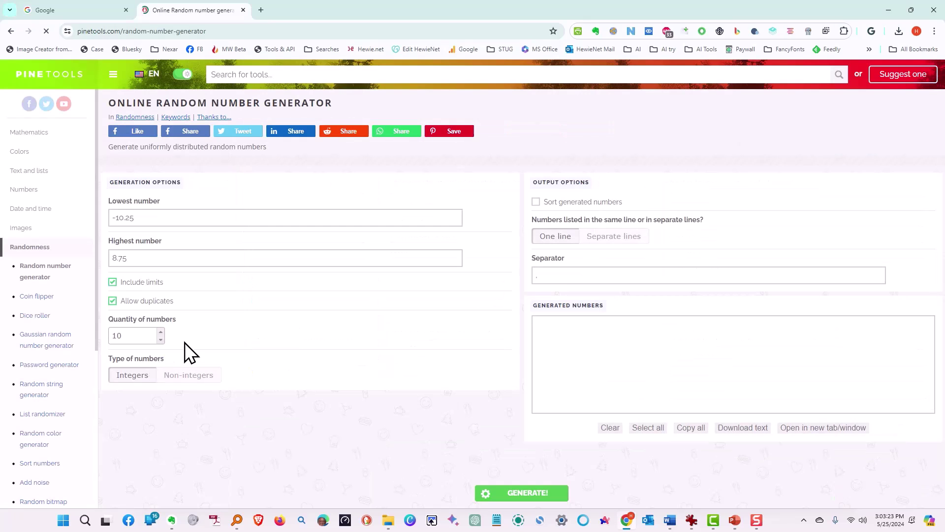
triple_click(111, 217)
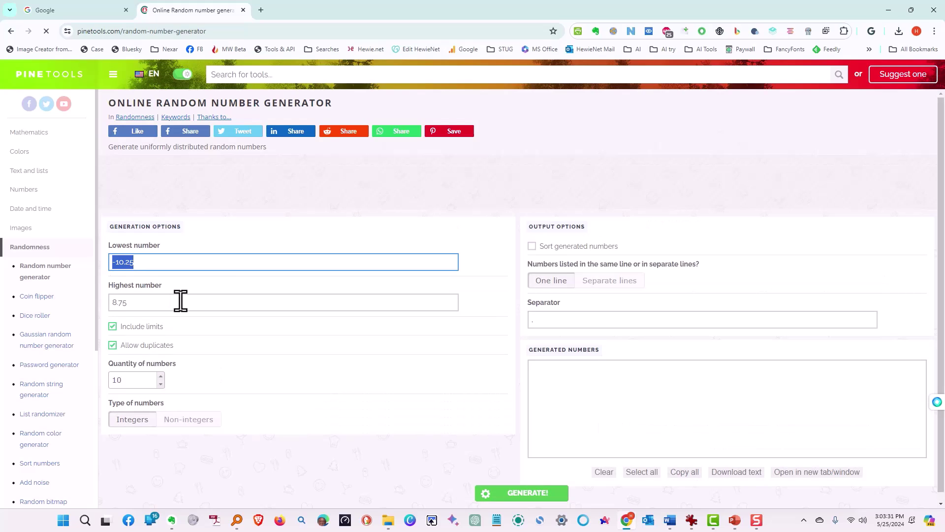
type("1")
key("Tab")
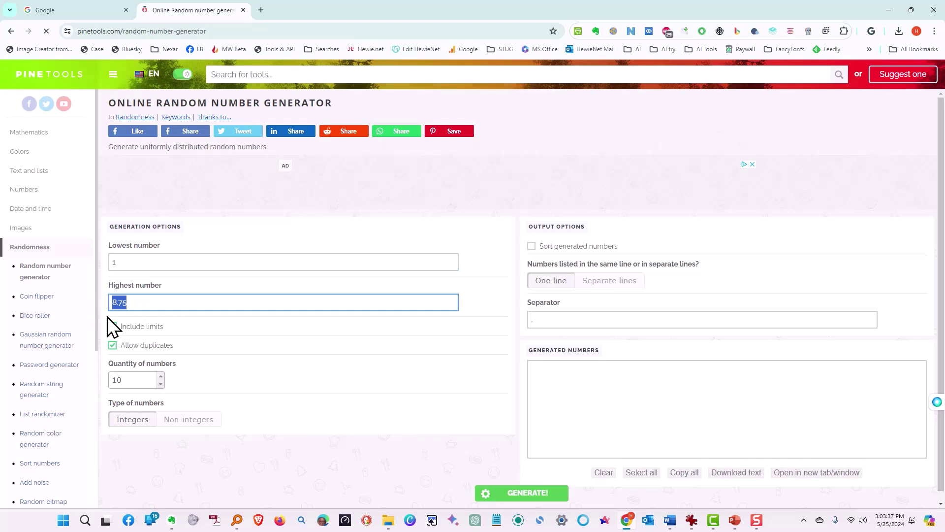
type("62")
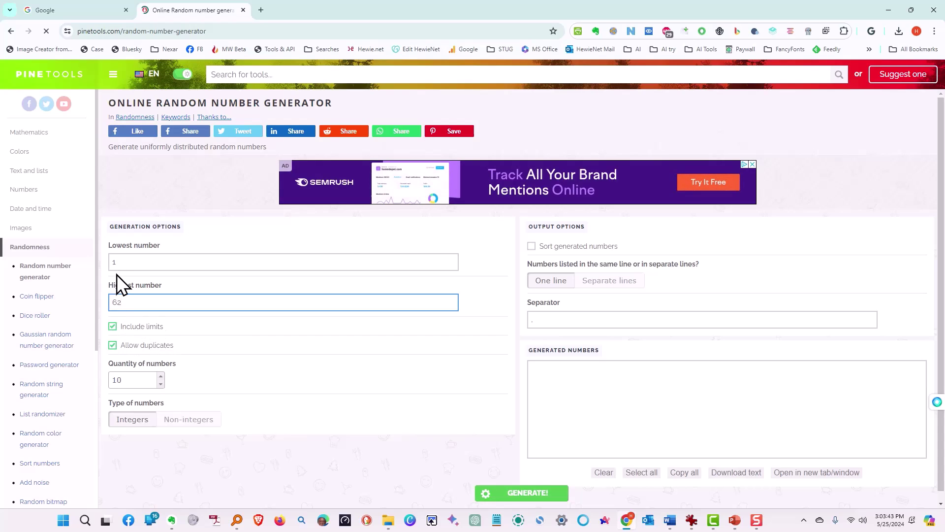
Disallow duplicates, set quantity to 5, and list results on separate lines
left_click(112, 345)
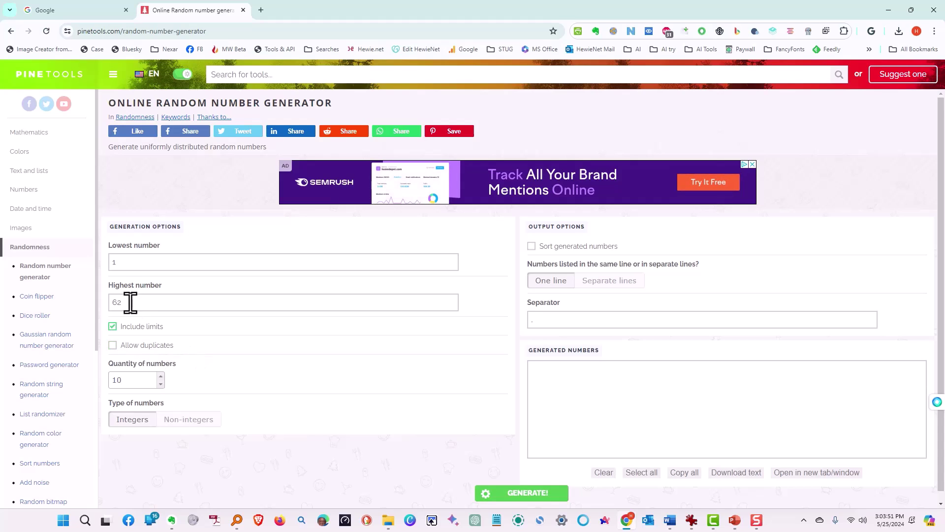
double_click(160, 384)
triple_click(160, 384)
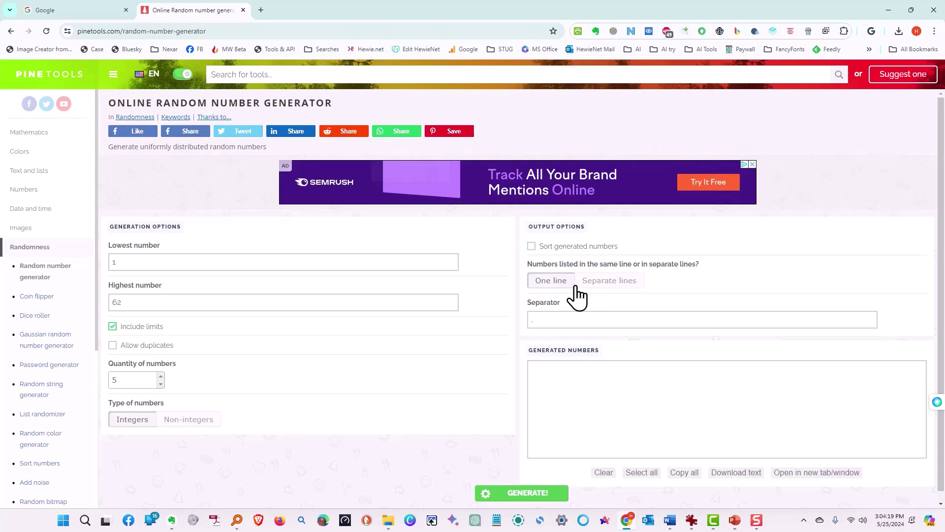
left_click(595, 284)
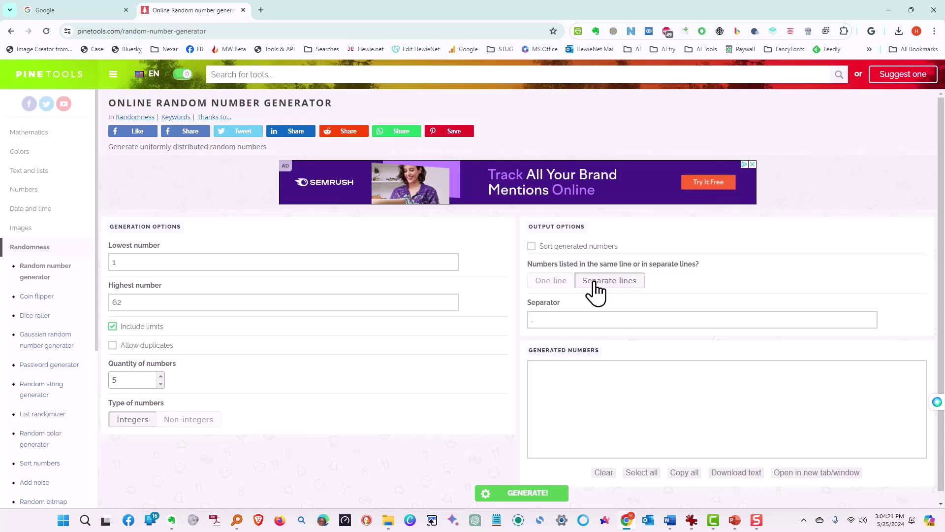
Generate five random numbers, clear them, and generate a fresh set of five
left_click(521, 492)
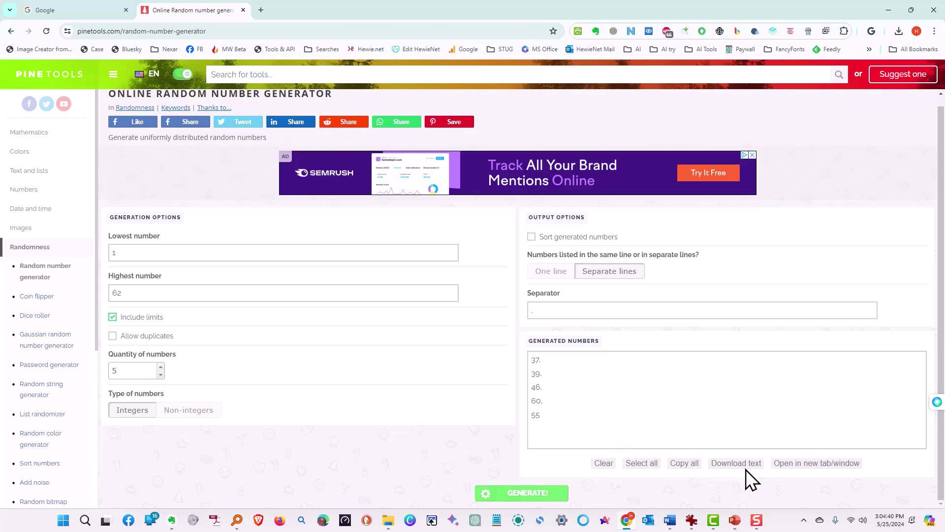
left_click(603, 464)
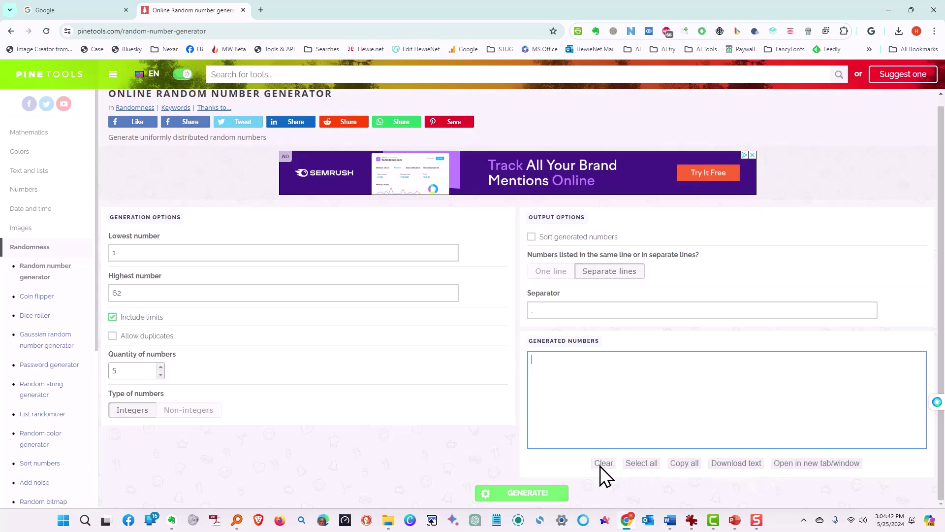
left_click(534, 496)
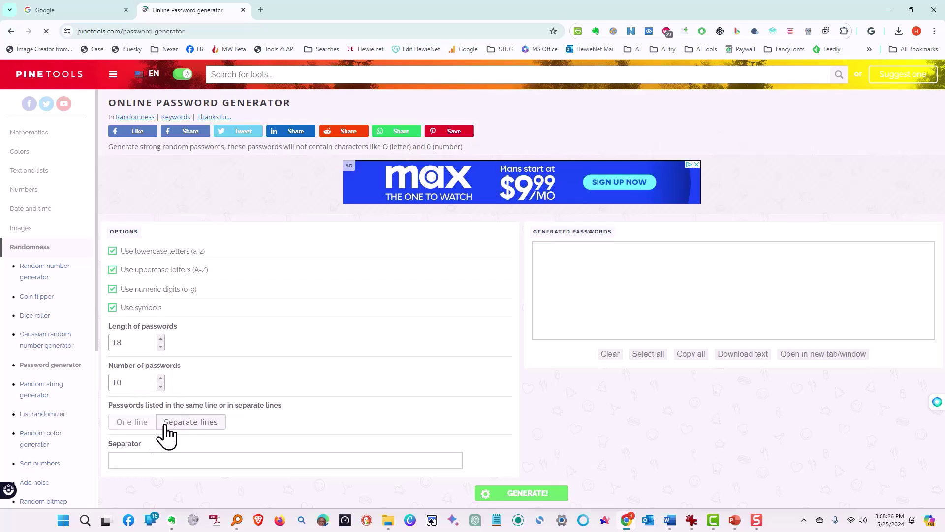
Generate ten random 18-character passwords
left_click(528, 495)
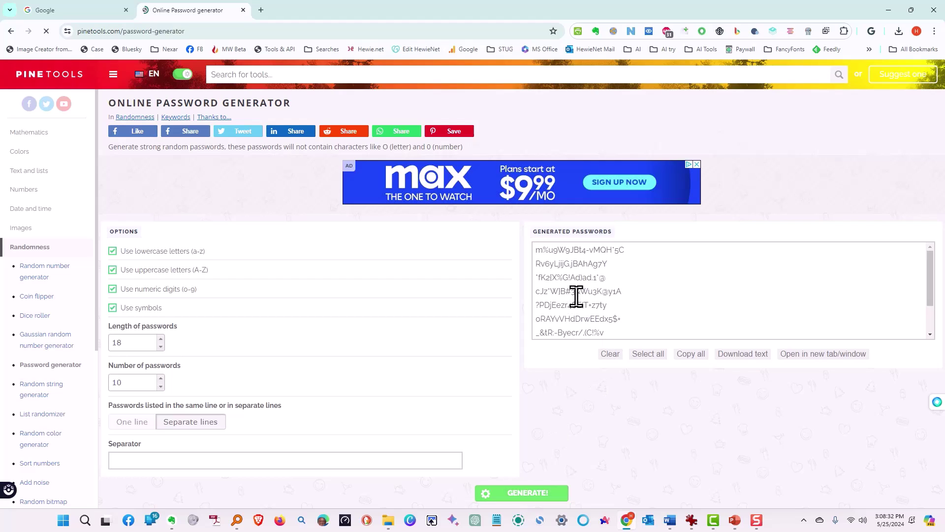
scroll(575, 295, "down", 1)
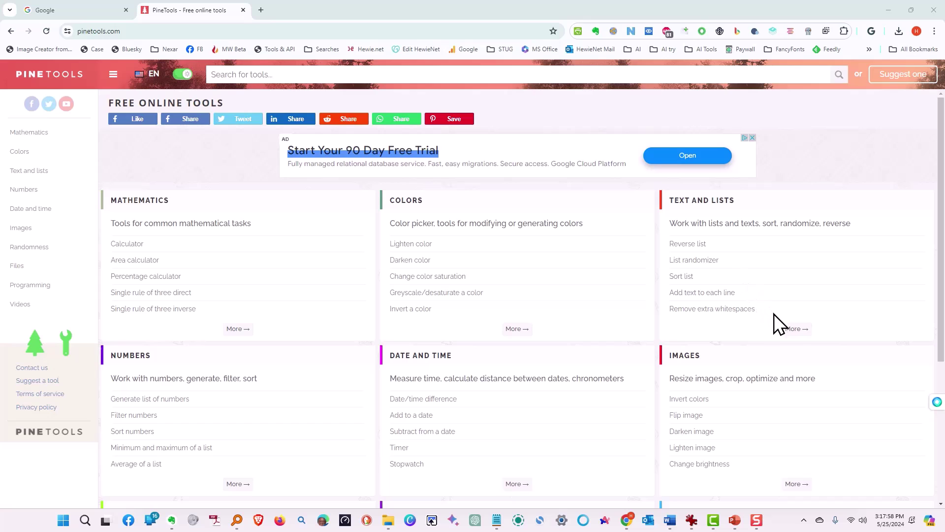
Open the Case Converter under Text and Lists and paste the three Baby Bear dialogue lines as original text
left_click(789, 329)
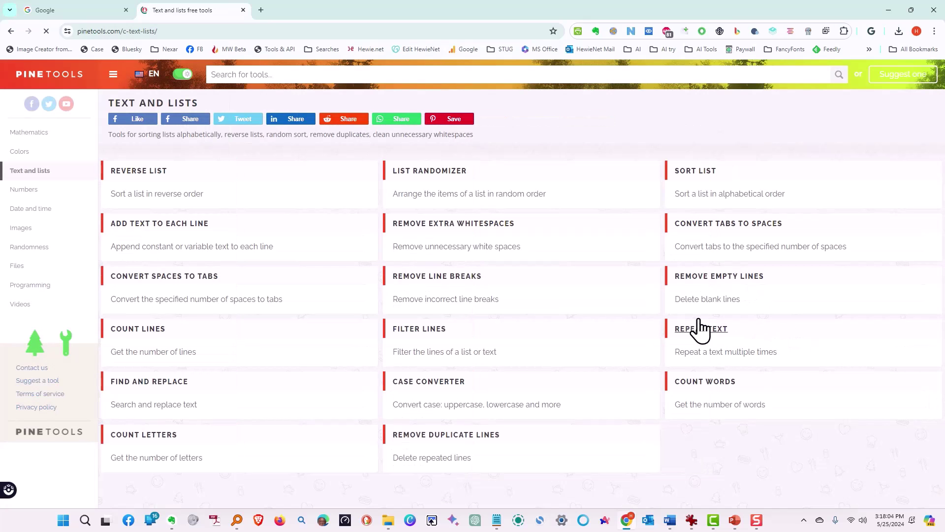
left_click(442, 382)
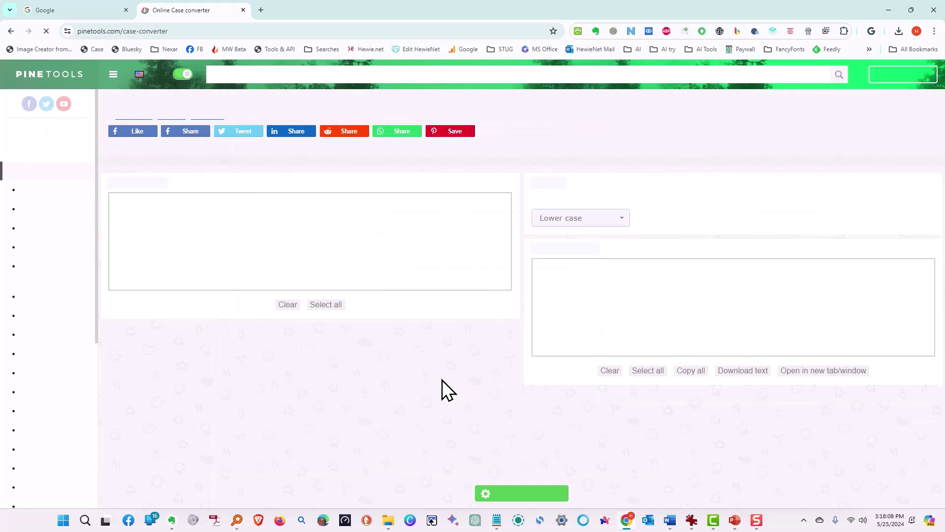
left_click(185, 214)
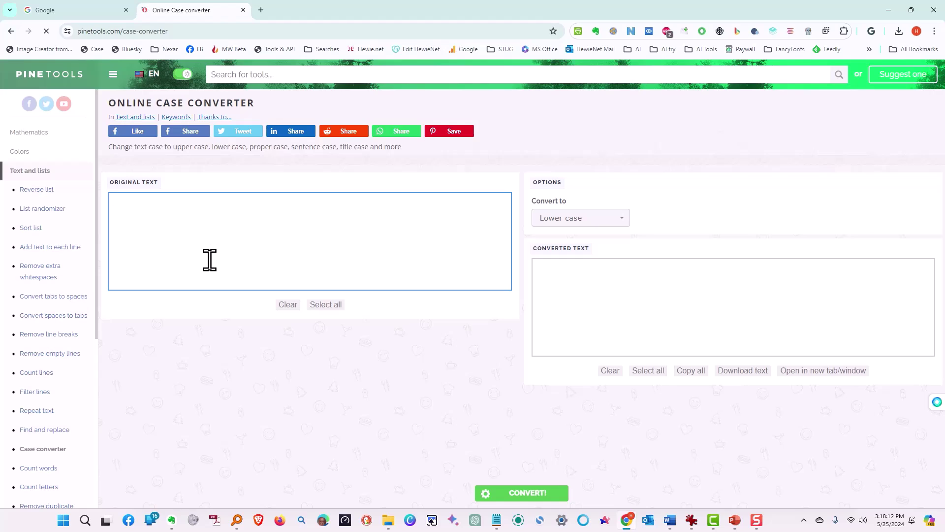
type("\"Someone's been eating my porridge and it's all gone!\" cried Baby Bear. \"Somebody has been sitting in my chair, and has broken it all to pieces!\" said the Little Bear. \"SOMEBODY HAS BEEN LYING IN MY BED,—AND HERE SHE IS STILL!\" said the Little Wee Bear in his little wee voice.")
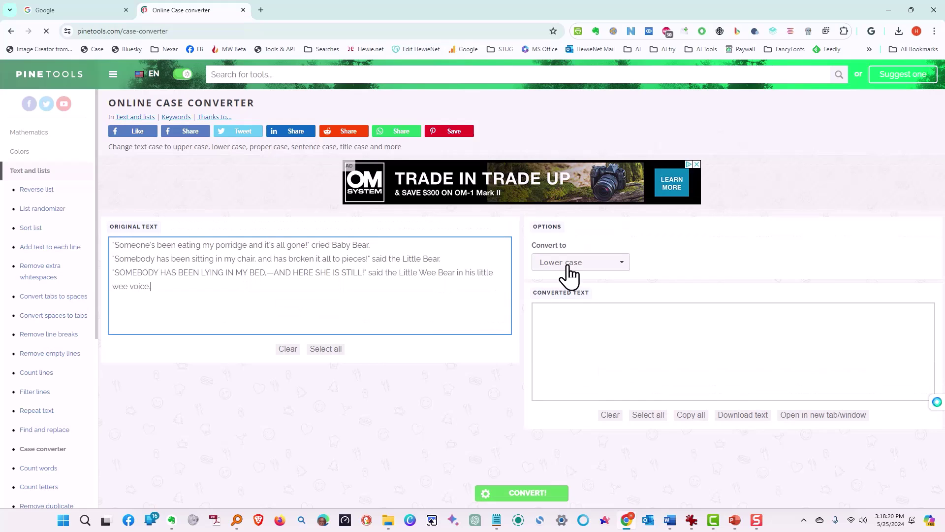
left_click(569, 266)
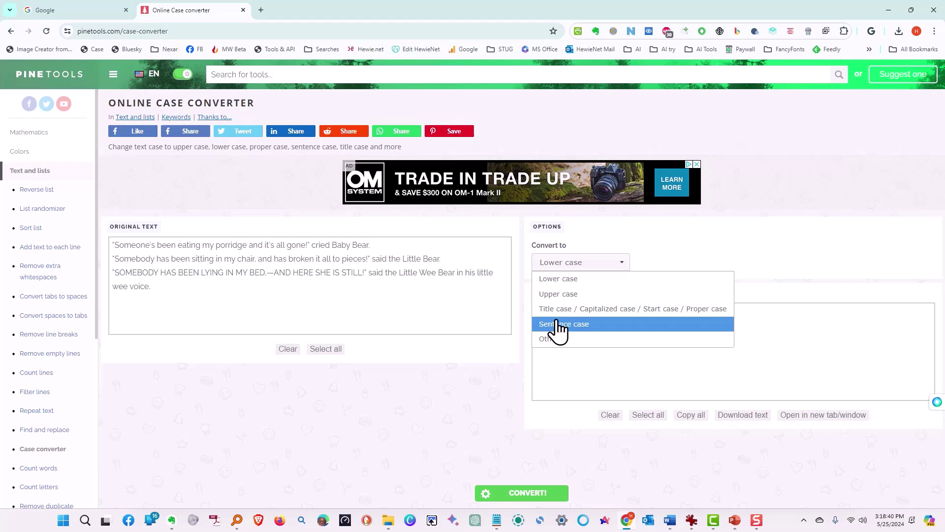
Convert the Baby Bear dialogue to Lower case, then to Upper case
left_click(551, 280)
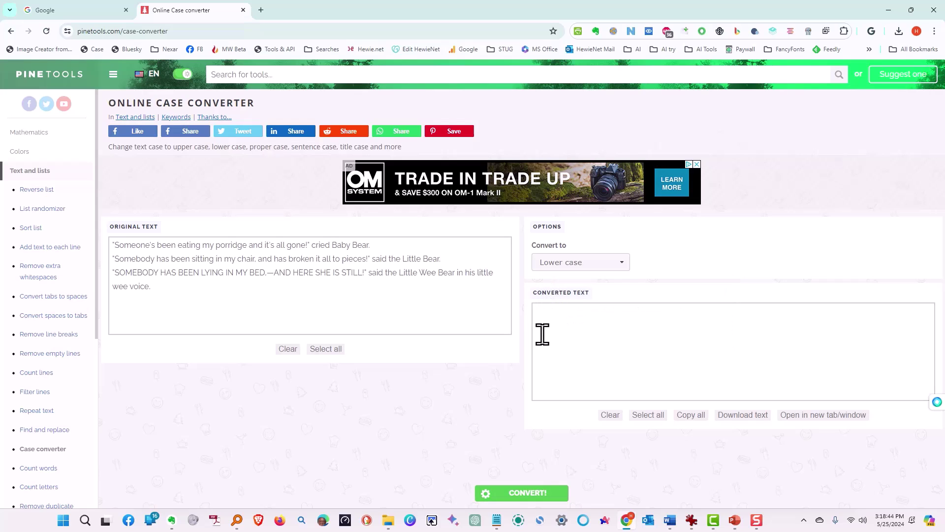
left_click(507, 497)
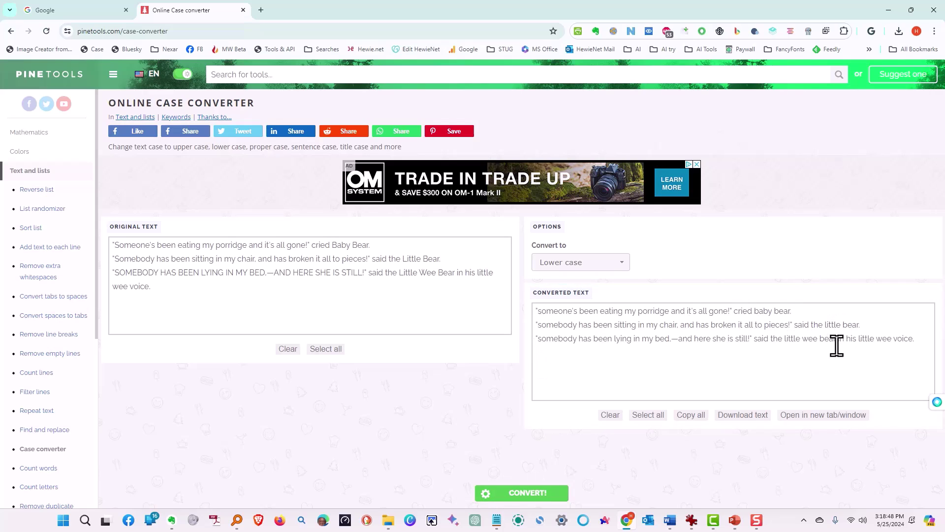
left_click(622, 263)
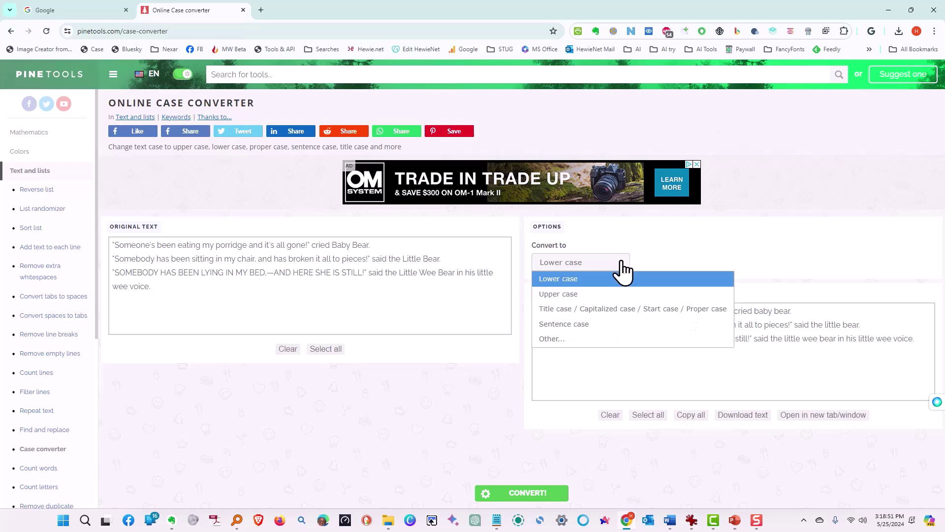
left_click(557, 294)
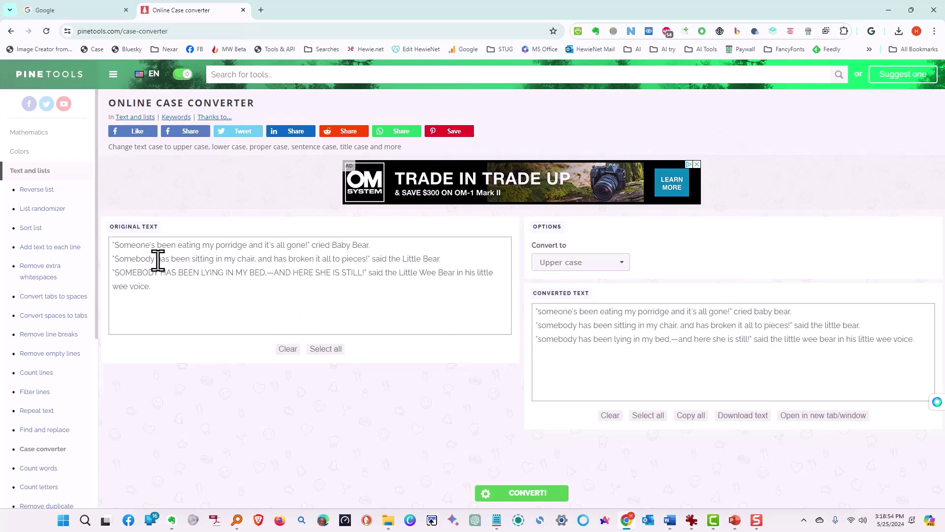
left_click(530, 496)
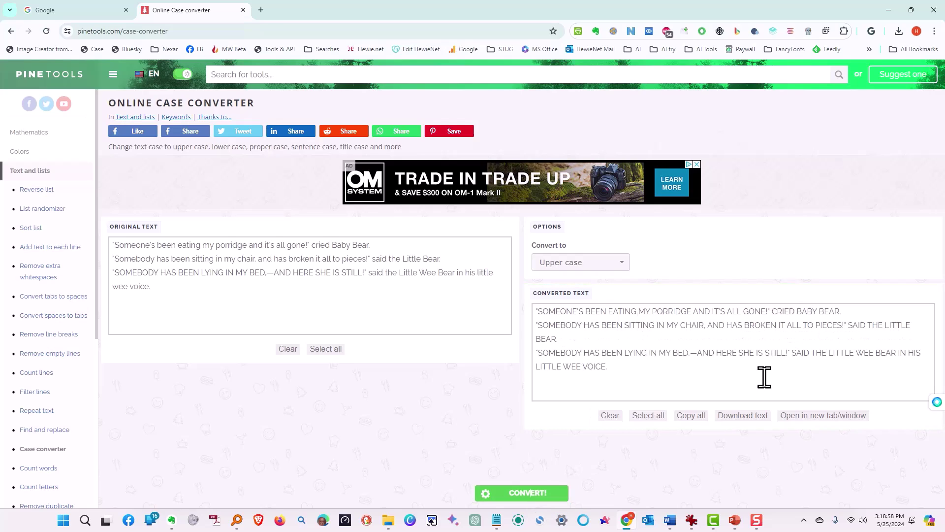
Convert the dialogue once more using Sentence case
left_click(579, 262)
left_click(574, 325)
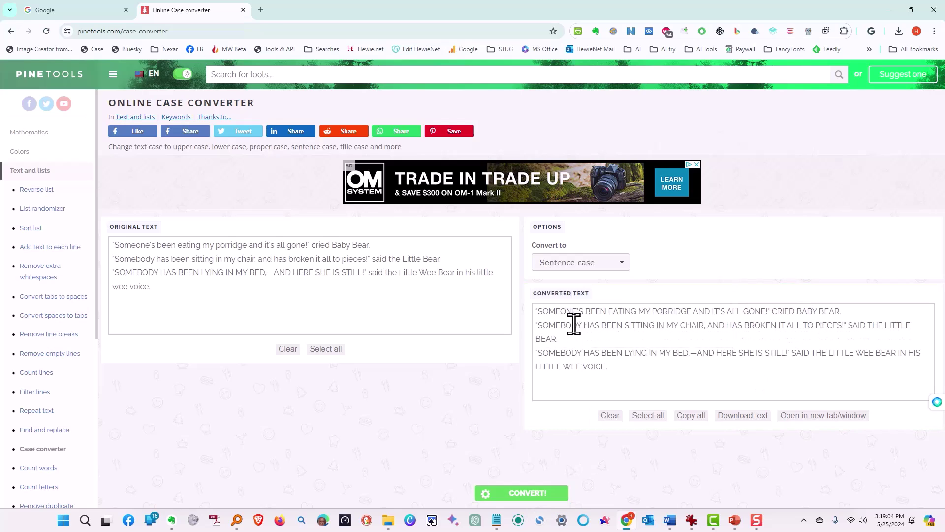
left_click(513, 493)
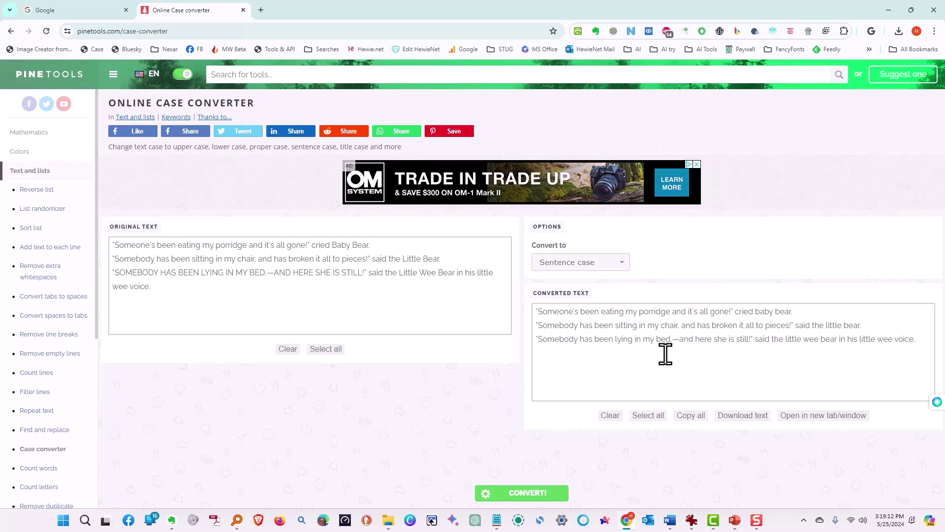
Convert the dialogue with Other... set to Inverse case / Toggle case
left_click(563, 265)
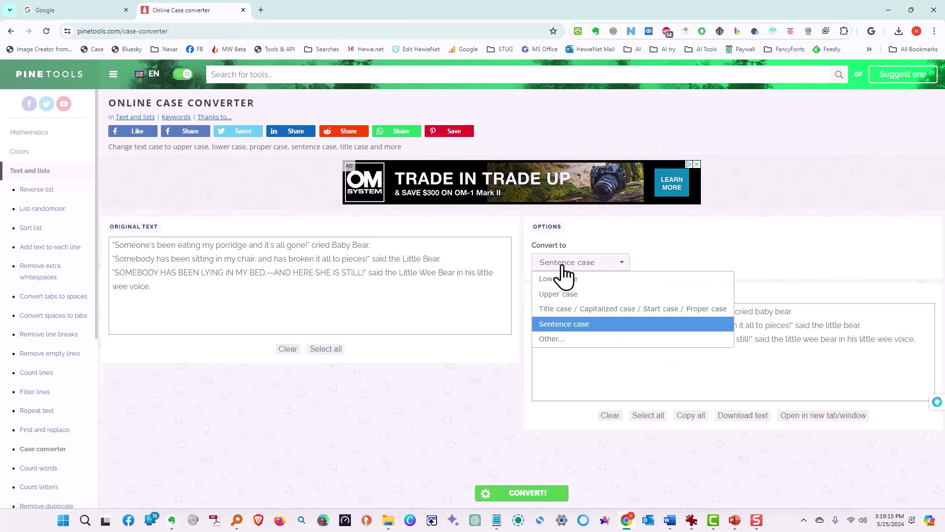
left_click(549, 339)
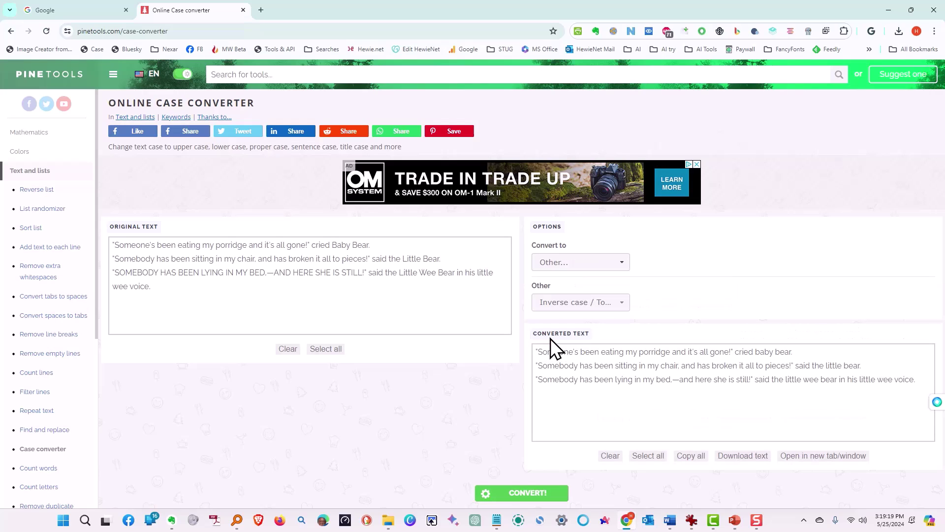
left_click(561, 306)
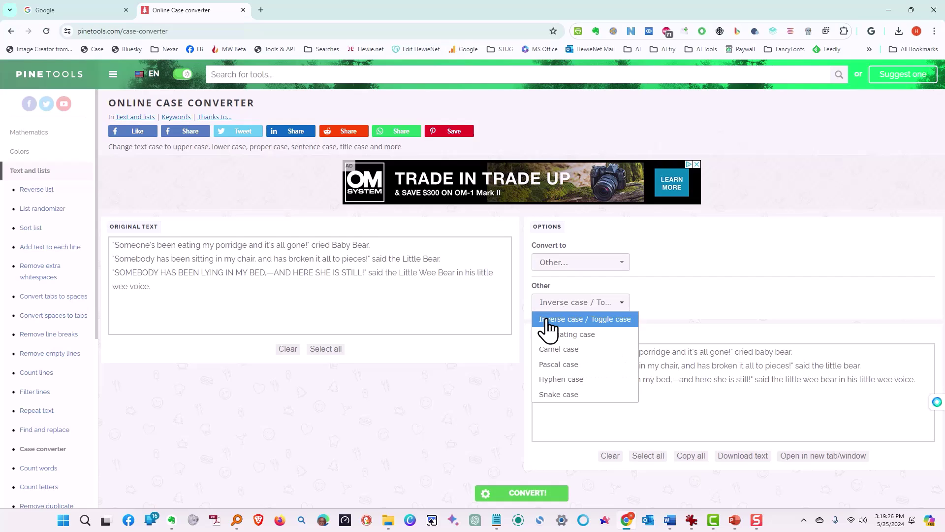
left_click(557, 325)
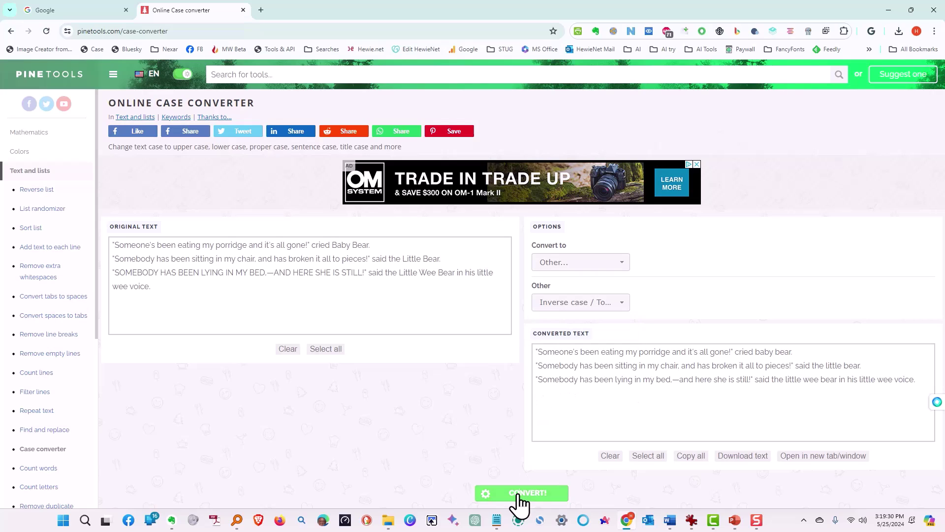
left_click(519, 496)
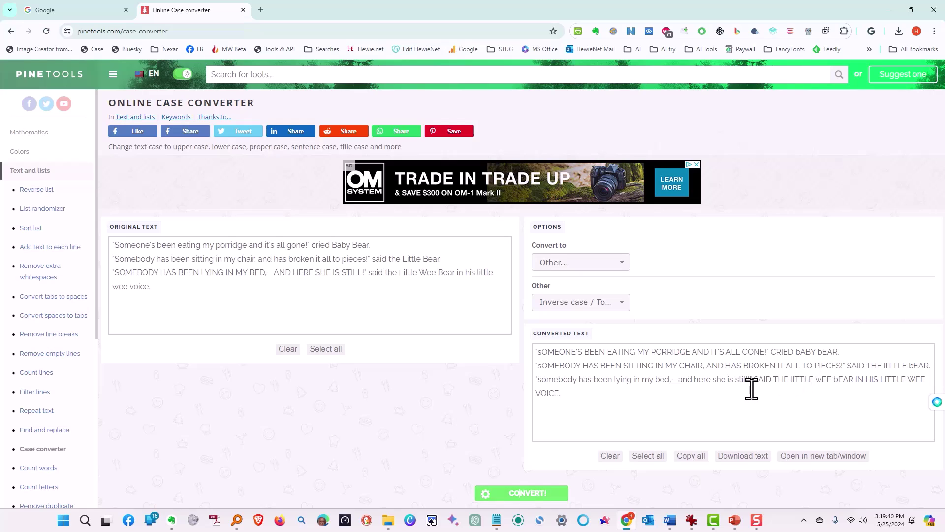
Replace the original text with the inverse-case output and convert it again with Inverse case
left_click_drag(699, 392, 523, 345)
key("ctrl+c")
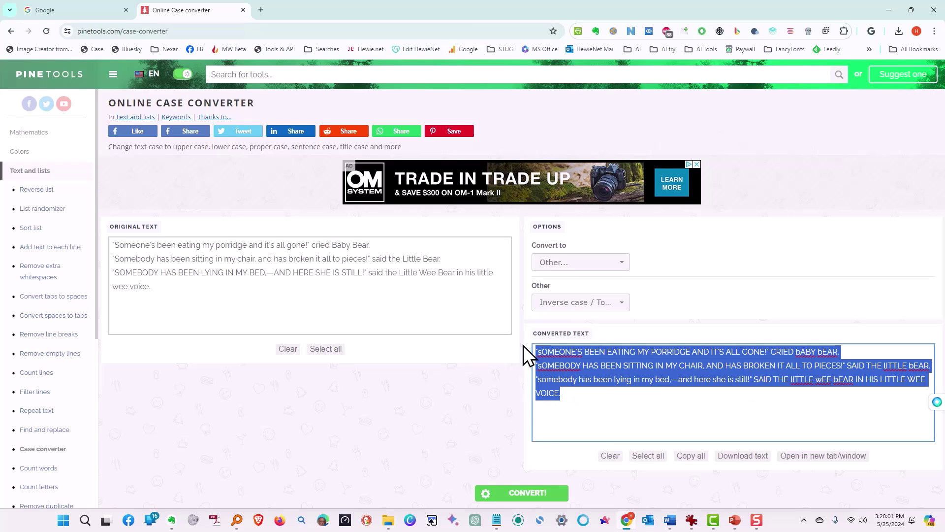
left_click_drag(178, 289, 100, 249)
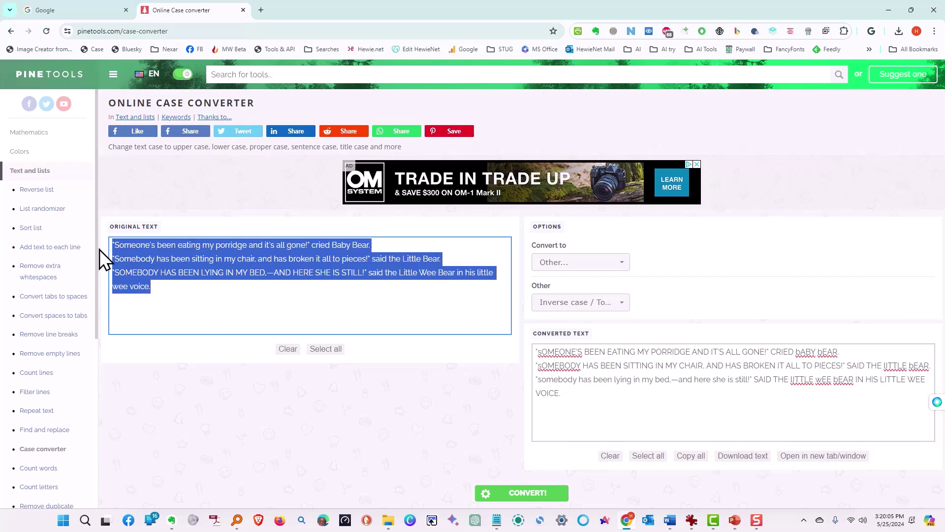
key("ctrl+v")
left_click(578, 304)
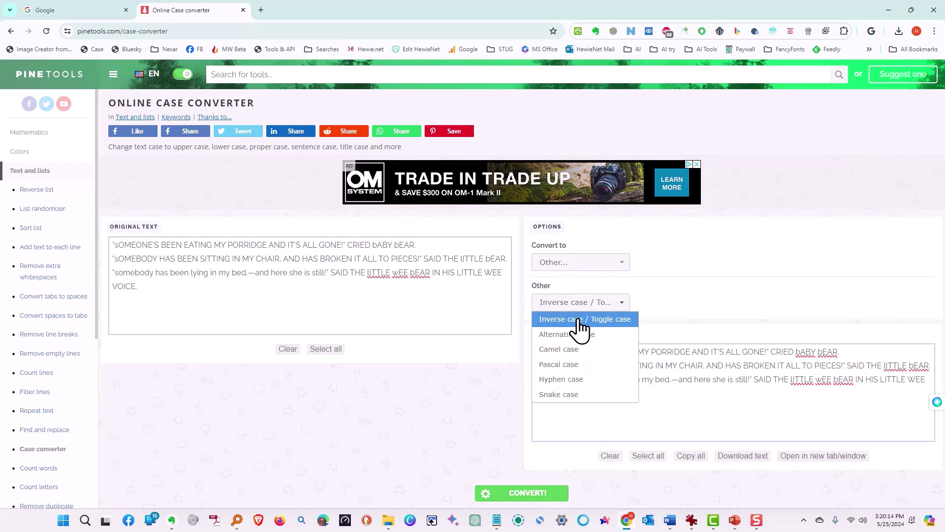
left_click(524, 492)
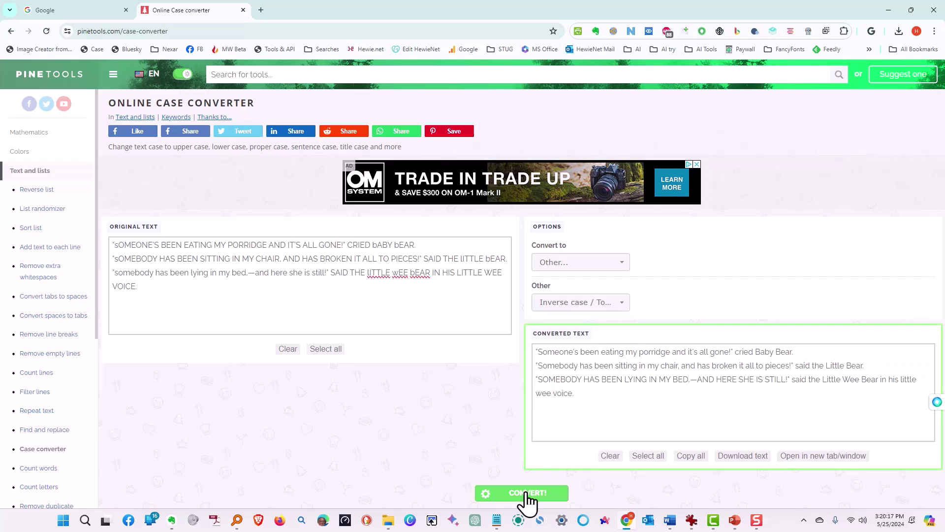